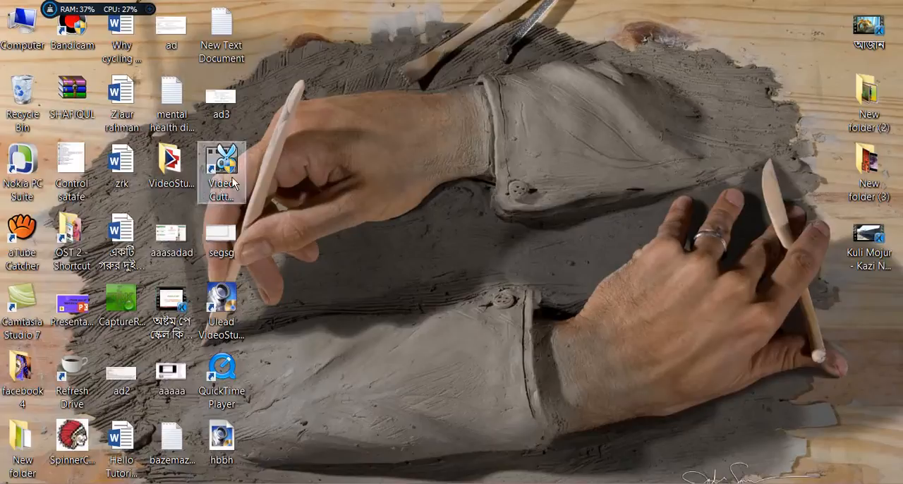
Launch Free Video Cutter Joiner and load the 50-second "Kuli Mojur - Kazi Nazrul Islam" video from the desktop for cutting
left_click(232, 176)
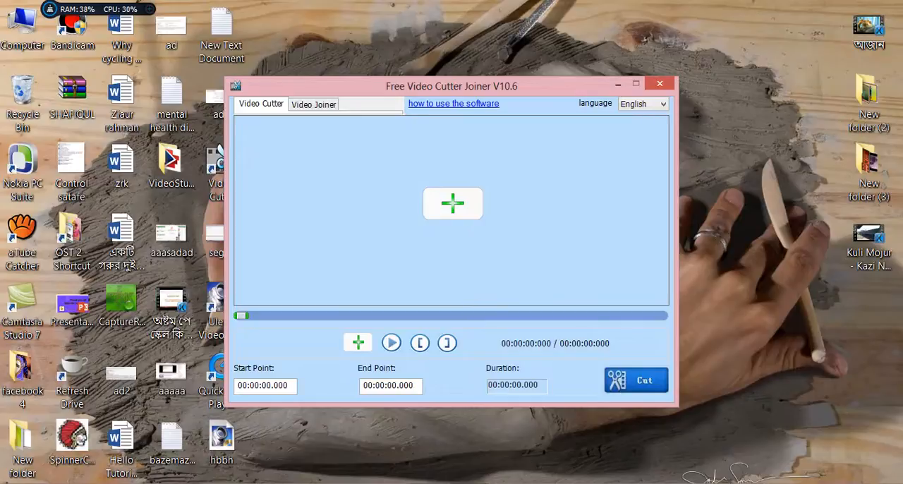
left_click(452, 204)
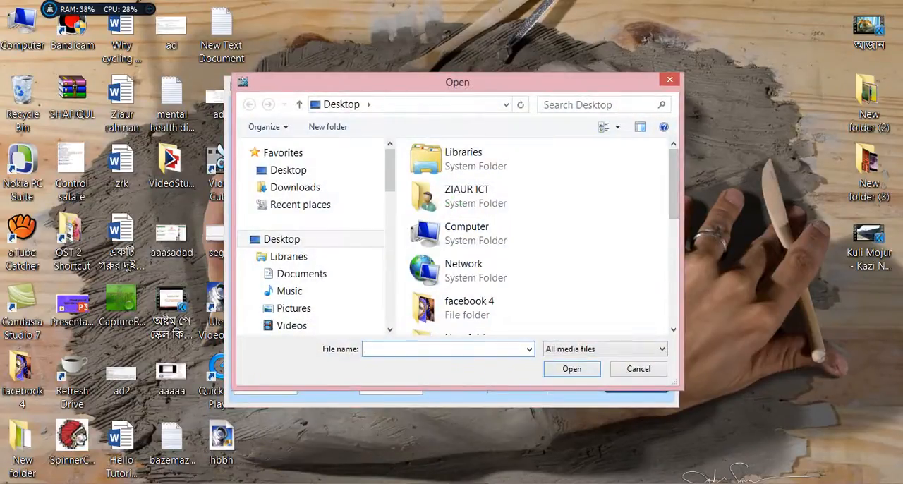
scroll(536, 236, "down", 2)
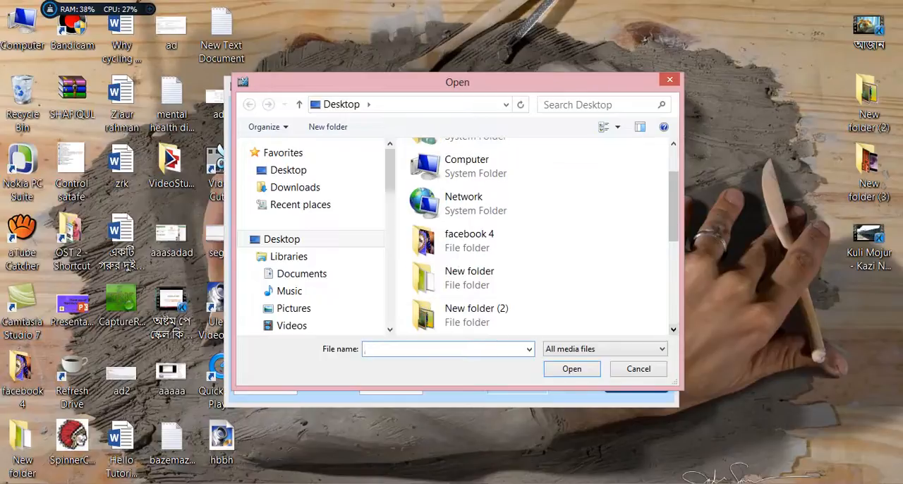
scroll(536, 236, "down", 2)
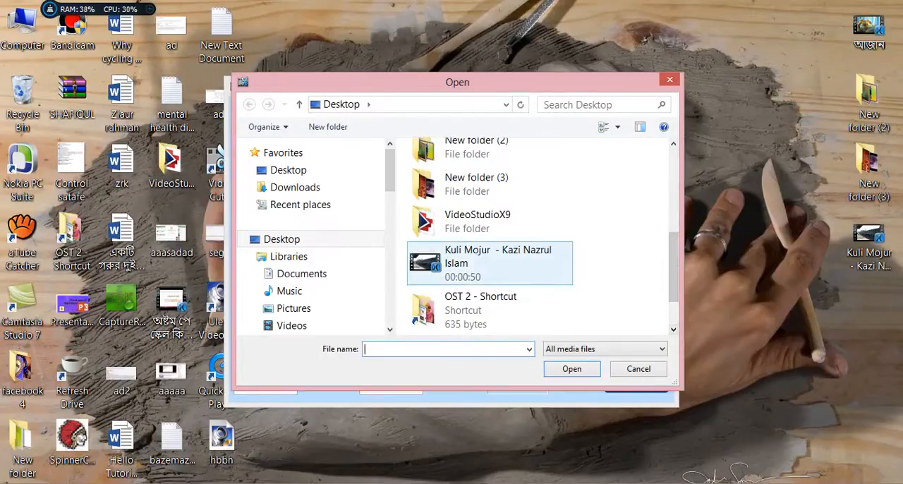
left_click(480, 262)
double_click(480, 262)
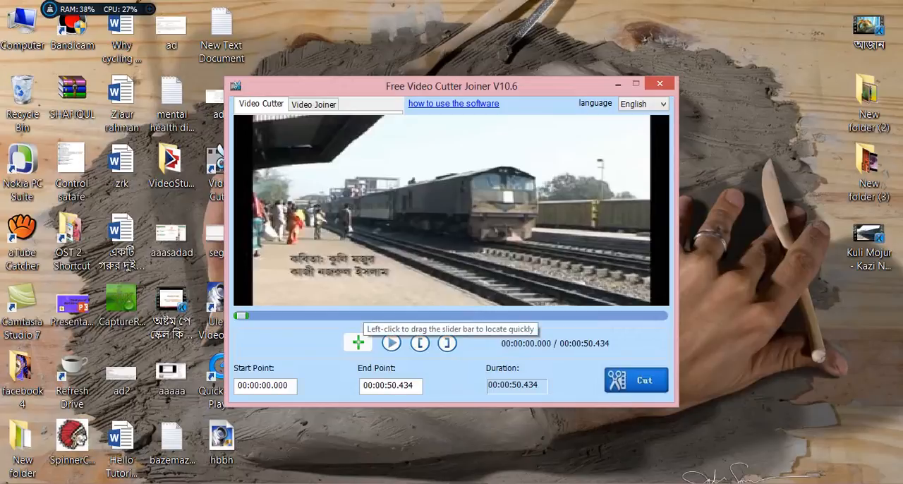
Set the cut's start point to 00:00:05.346 and its end point to 00:00:40.851
left_click_drag(242, 315, 280, 316)
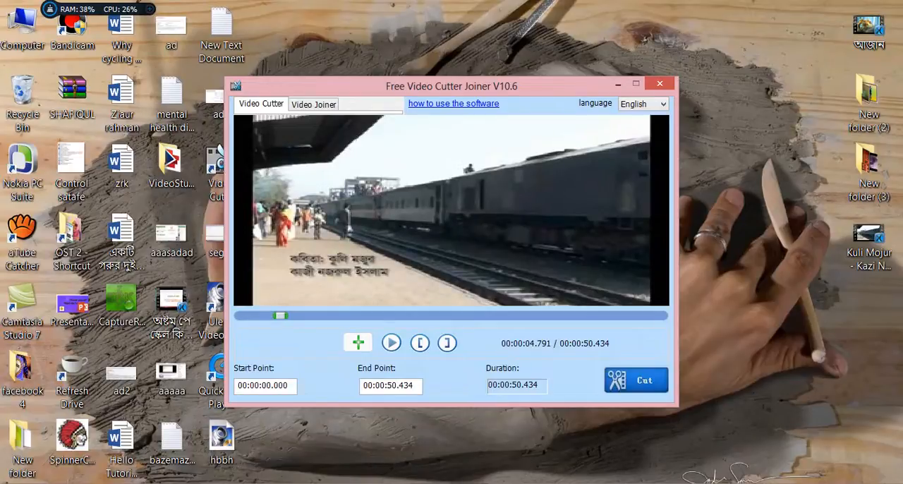
mouse_move(281, 316)
left_mouse_down()
mouse_move(332, 316)
mouse_move(266, 315)
mouse_move(285, 315)
left_mouse_up()
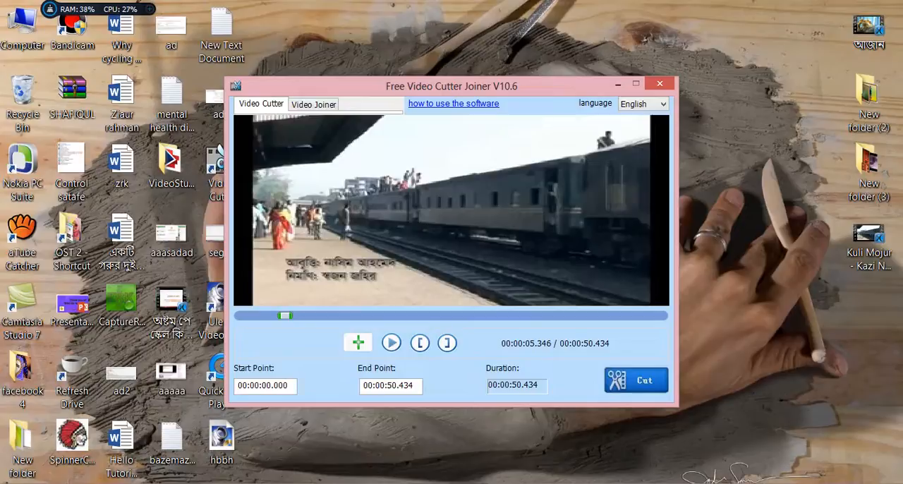
left_click(419, 343)
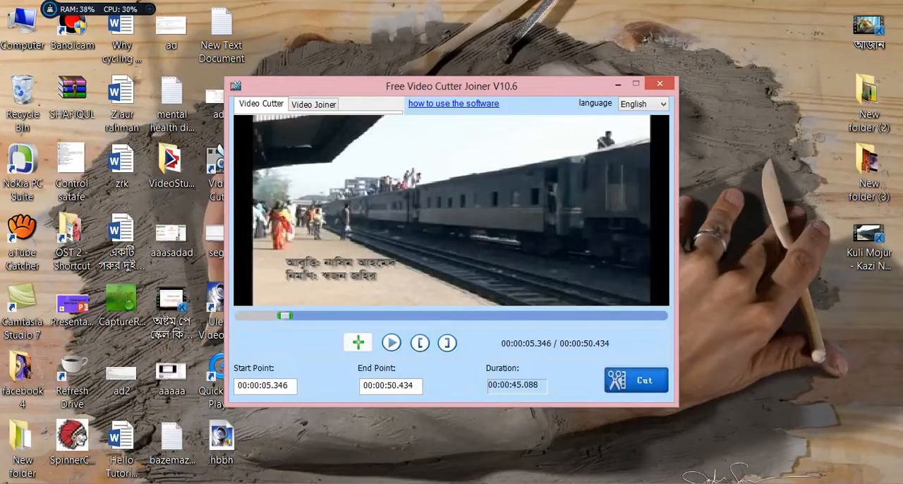
left_click_drag(285, 316, 578, 315)
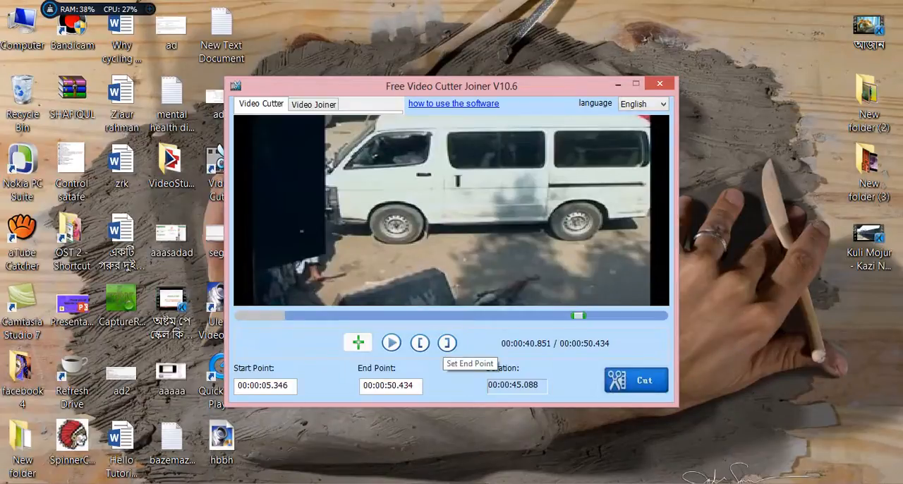
left_click(447, 343)
Cut the video in Indirect Cut mode as MP4 to the desktop, and close the output folder window
left_click(637, 384)
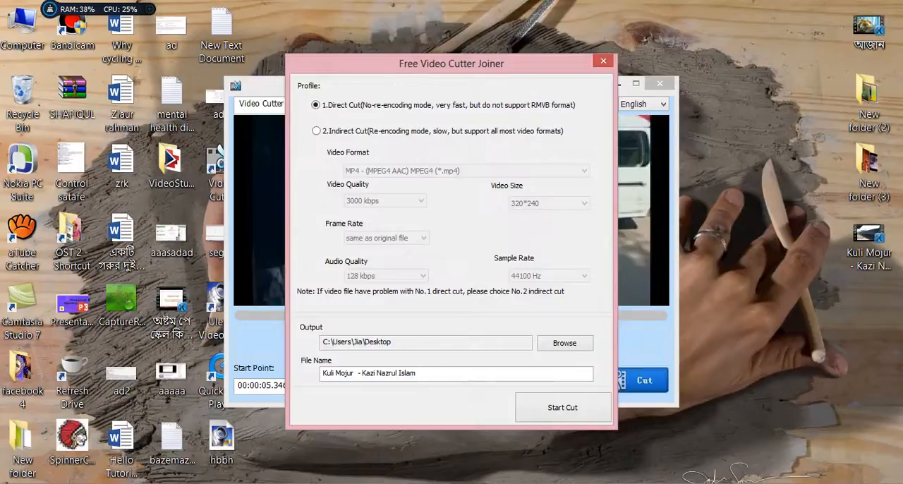
left_click(316, 131)
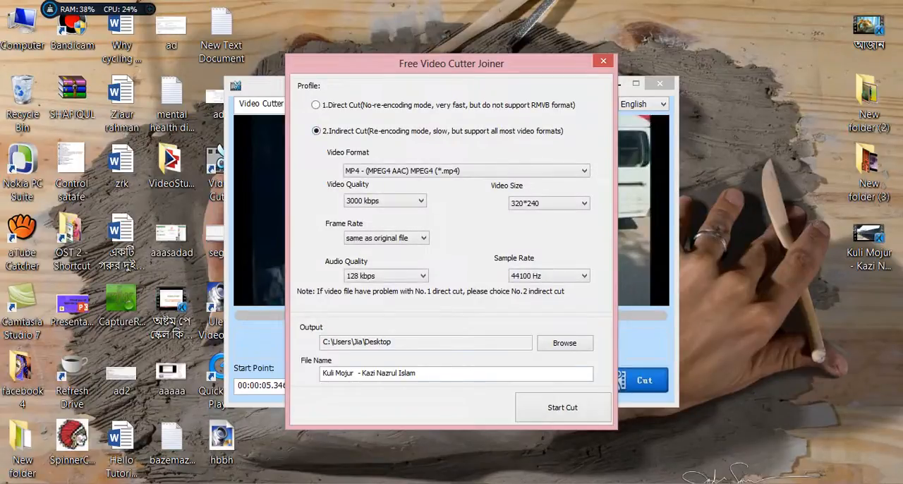
left_click(575, 417)
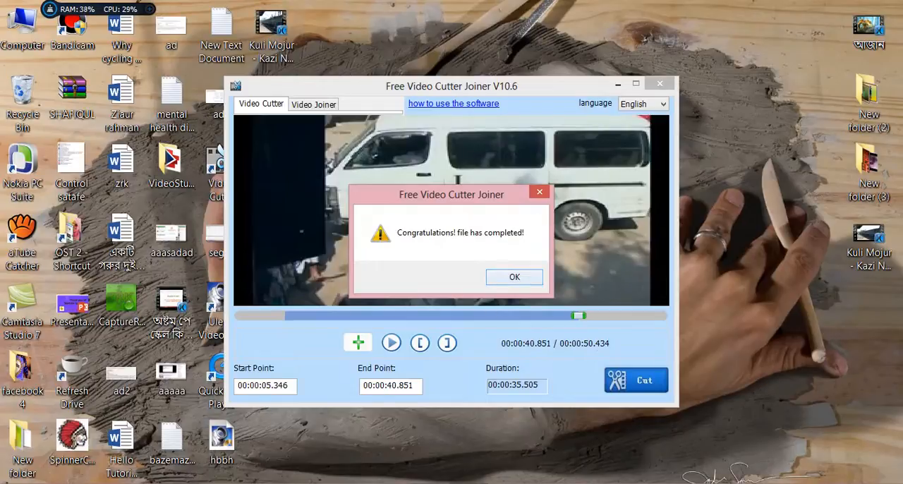
left_click(514, 276)
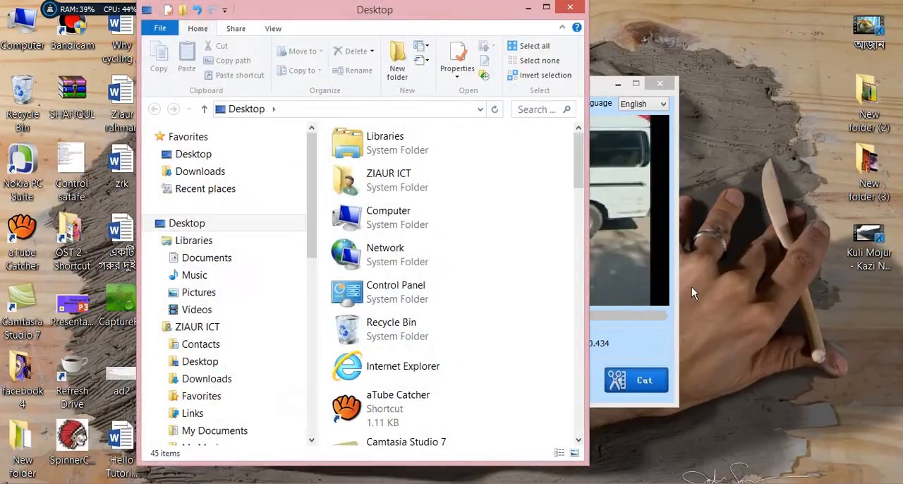
left_click(571, 8)
Play the cut video from the desktop in KMPlayer with the volume lowered to 35%, and close the player
double_click(271, 32)
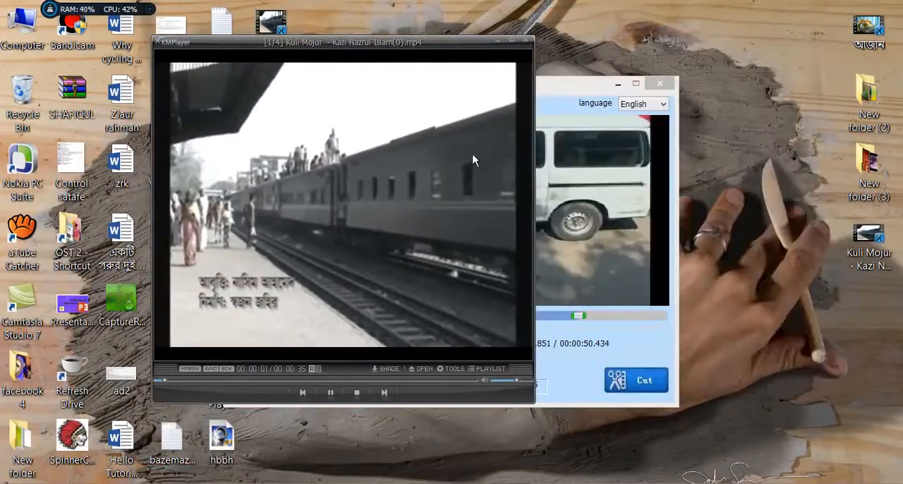
scroll(474, 160, "down", 1)
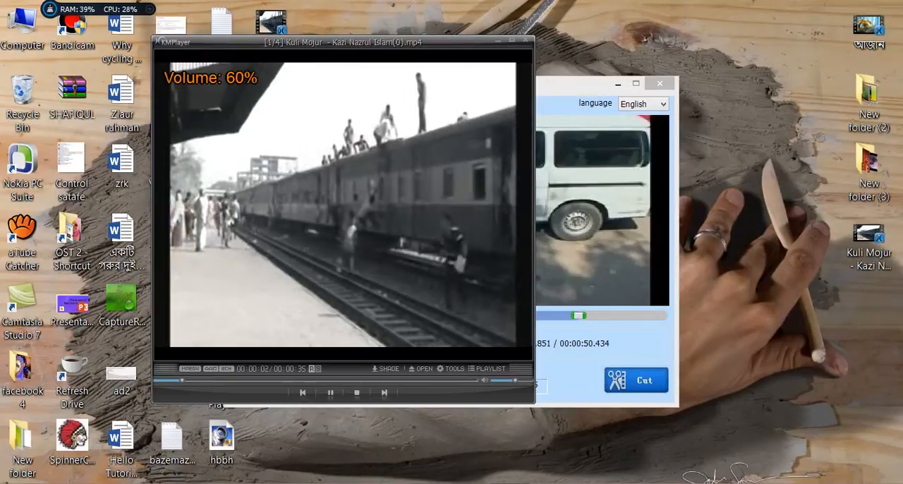
scroll(342, 205, "down", 7)
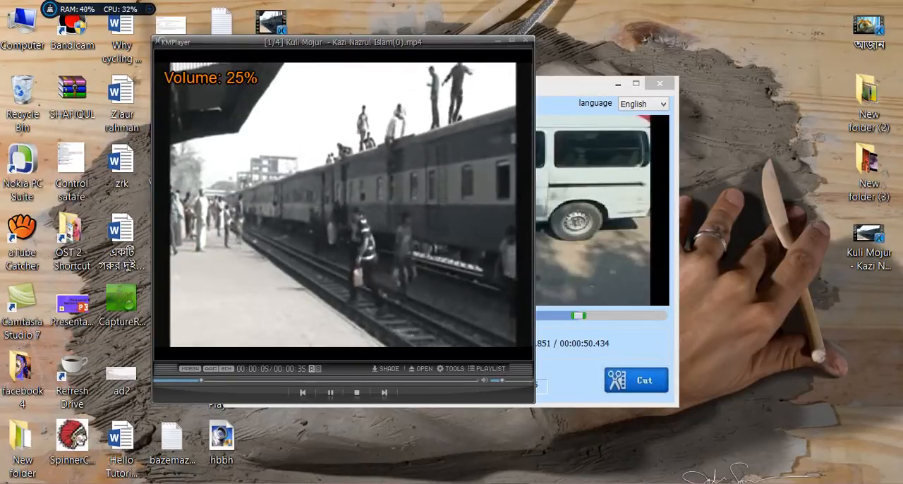
scroll(342, 204, "up", 2)
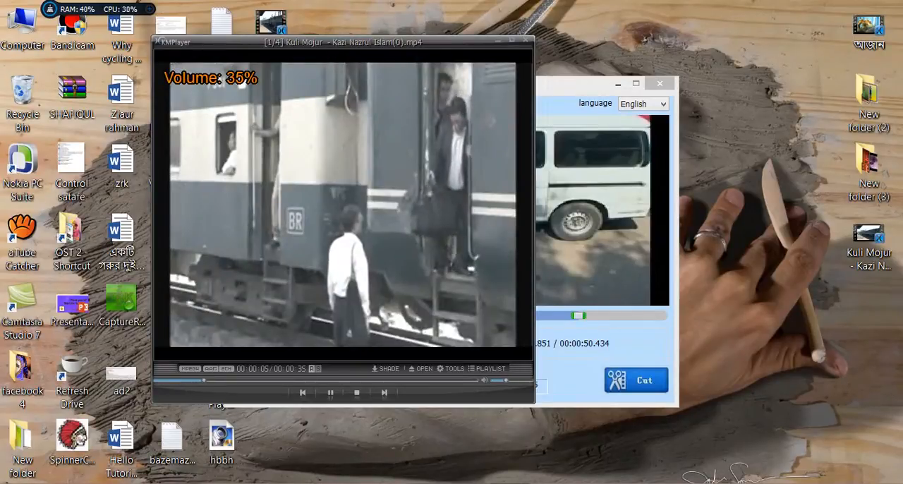
left_click(524, 39)
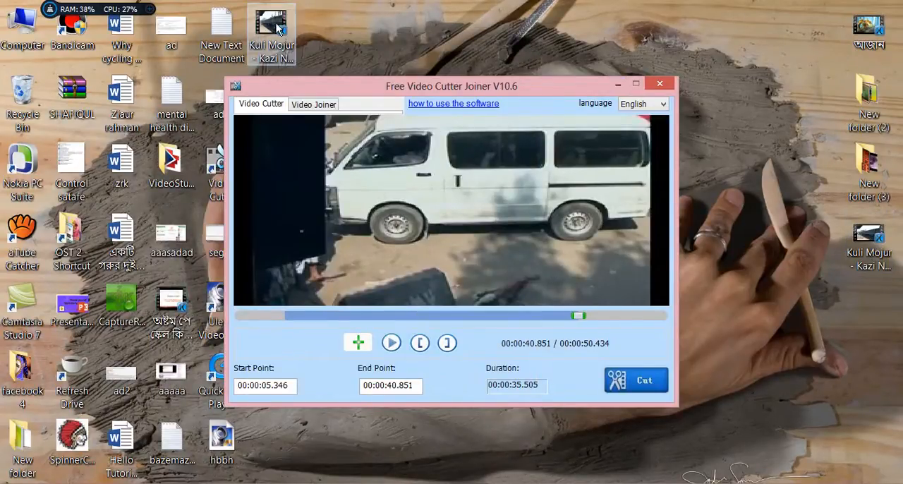
Add "Kuli Mojur - Kazi Nazrul Islam(0)" and "Kuli Mojur - Kazi Nazrul Islam" from the desktop to the Video Joiner list
left_click_drag(445, 84, 545, 70)
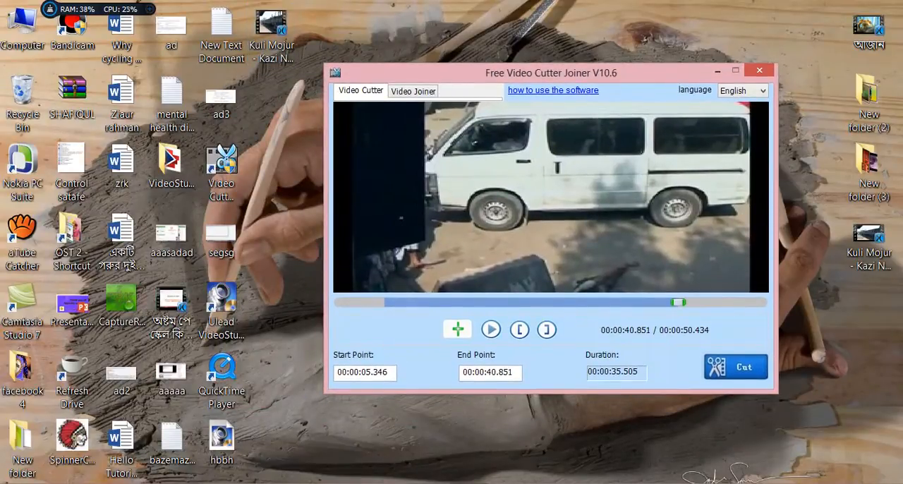
left_click(414, 91)
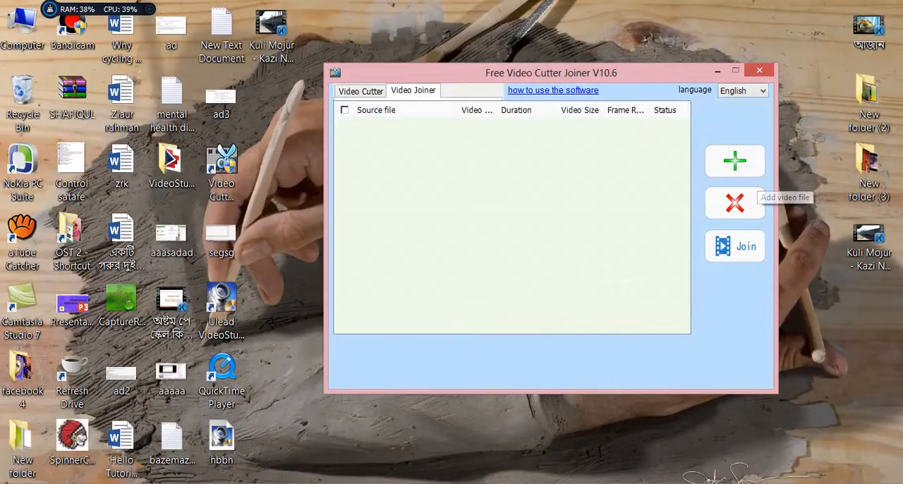
left_click(734, 170)
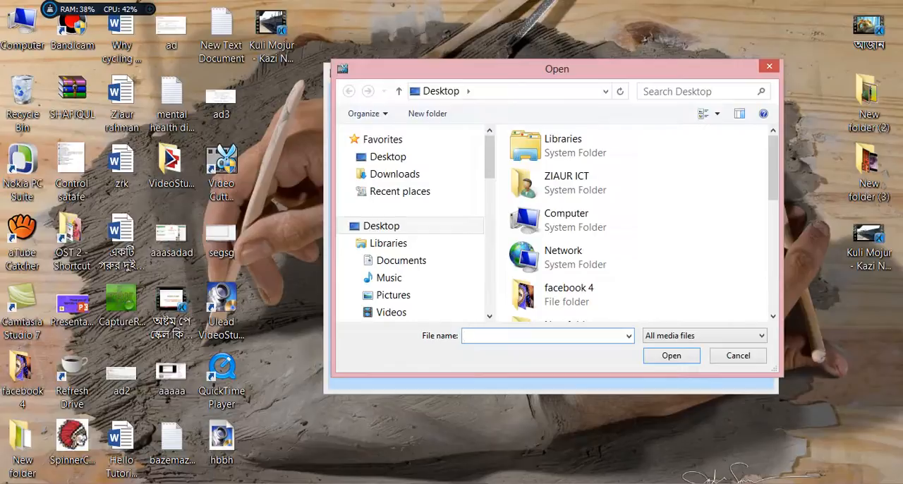
scroll(635, 212, "down", 6)
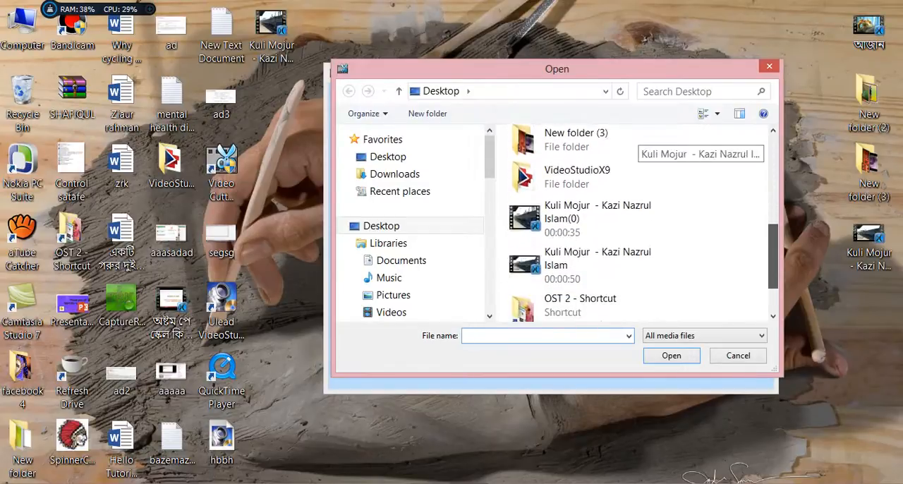
left_click_drag(774, 256, 773, 259)
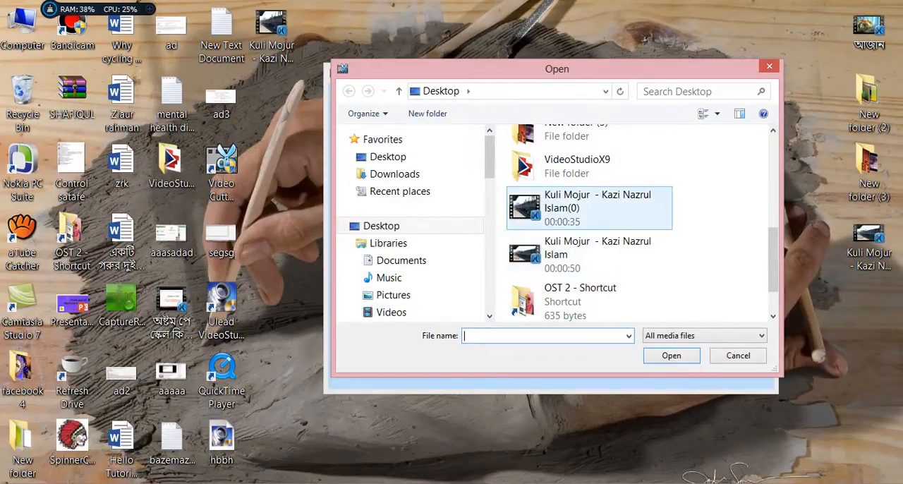
left_click(554, 206)
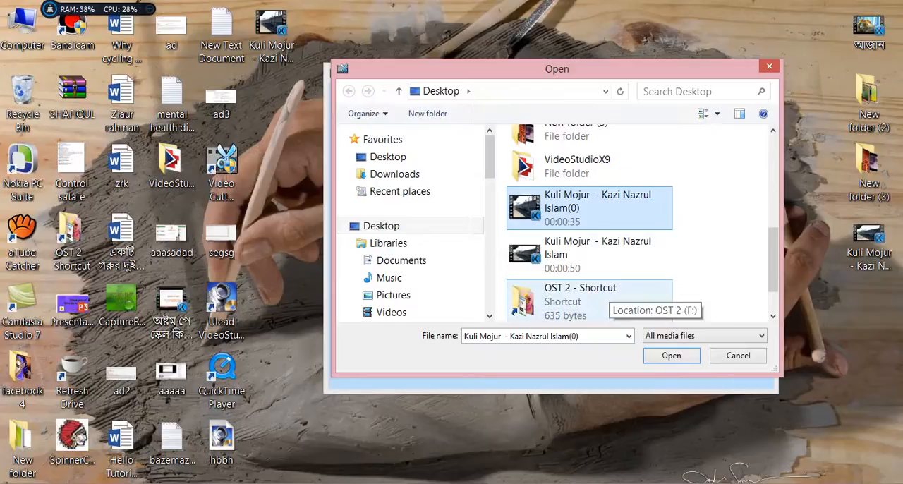
left_click(589, 254, "ctrl")
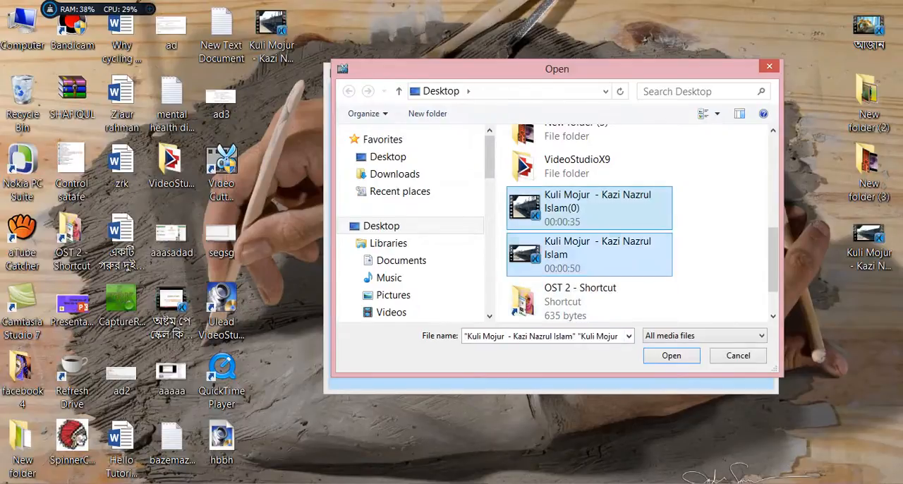
key("Return")
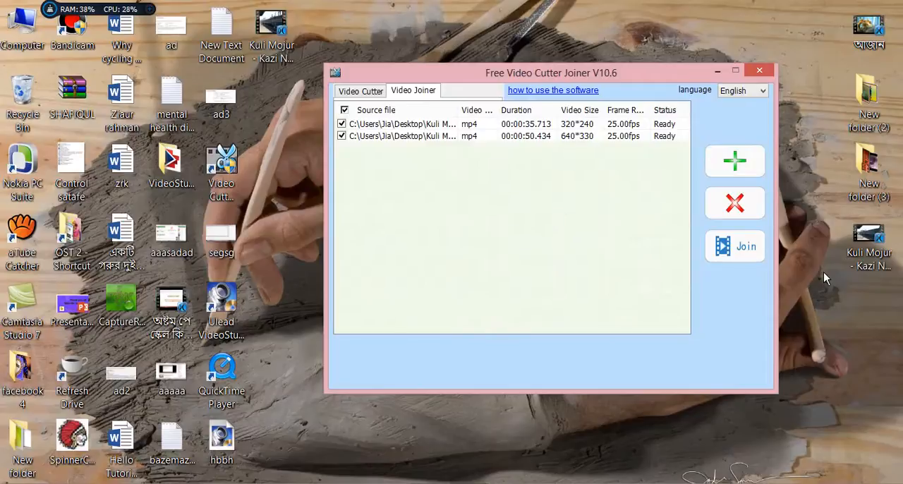
Join both clips in Indirect Join mode into an MP4 file named zm, and clear the windows away from the desktop files
left_click(737, 237)
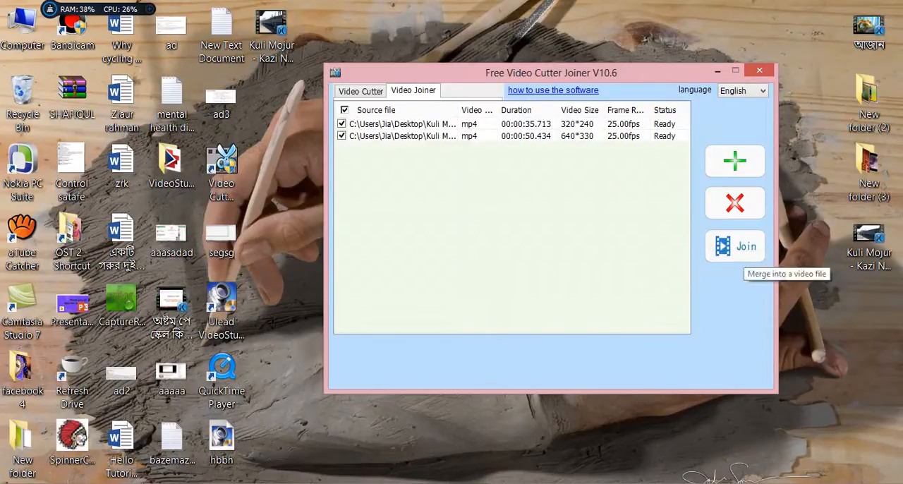
left_click(745, 250)
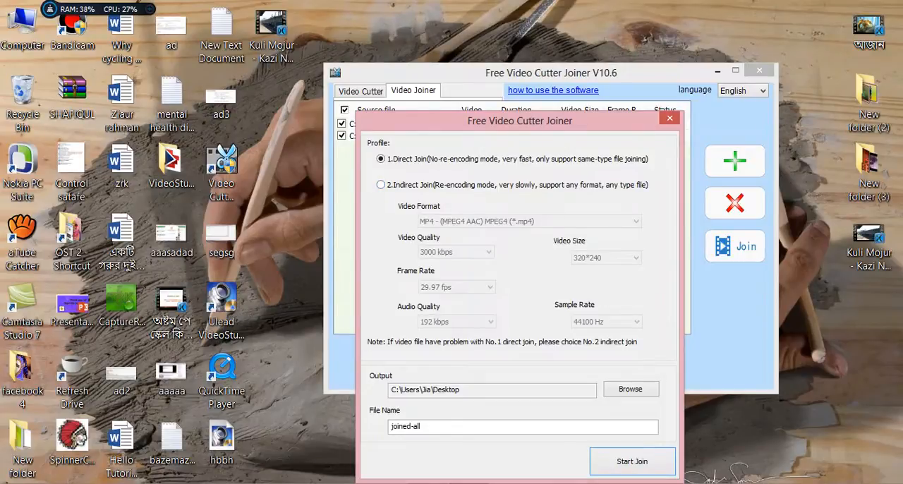
left_click(381, 185)
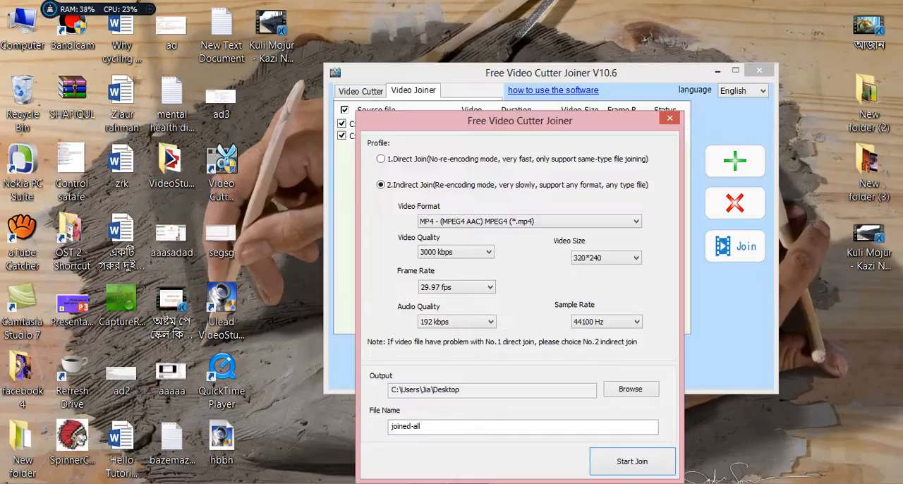
left_click_drag(422, 426, 392, 426)
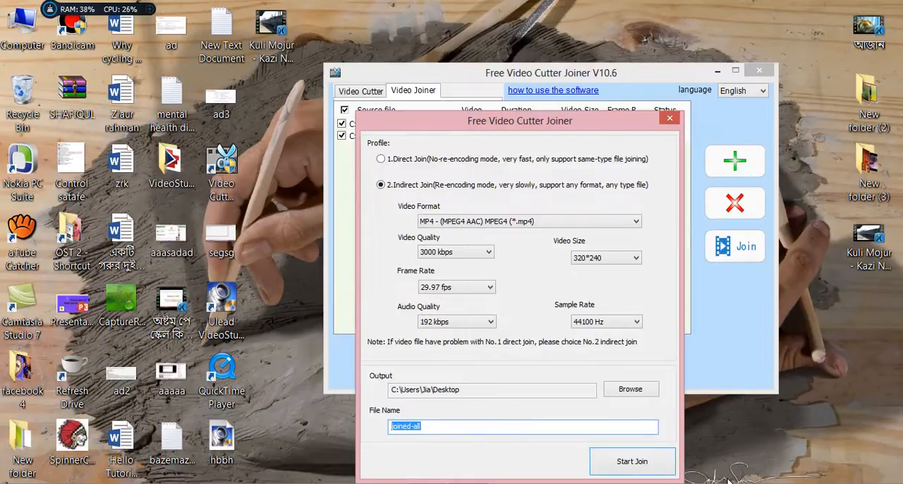
type("zm")
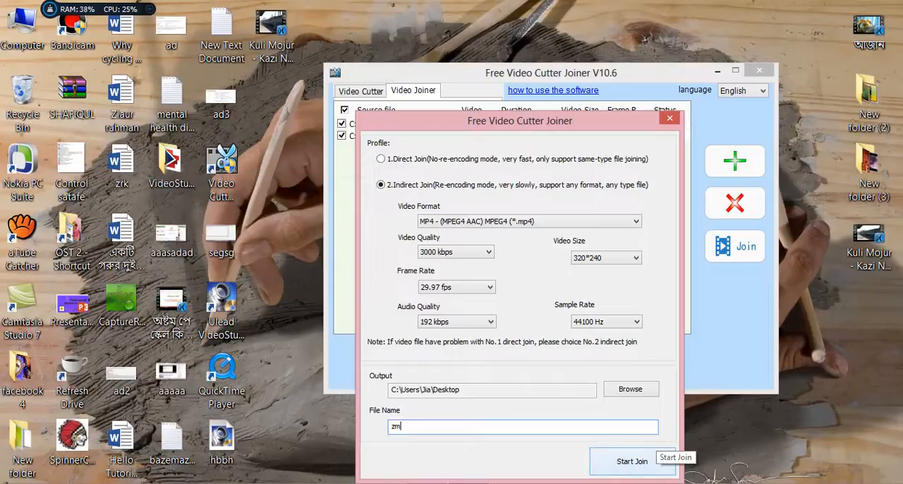
left_click(635, 460)
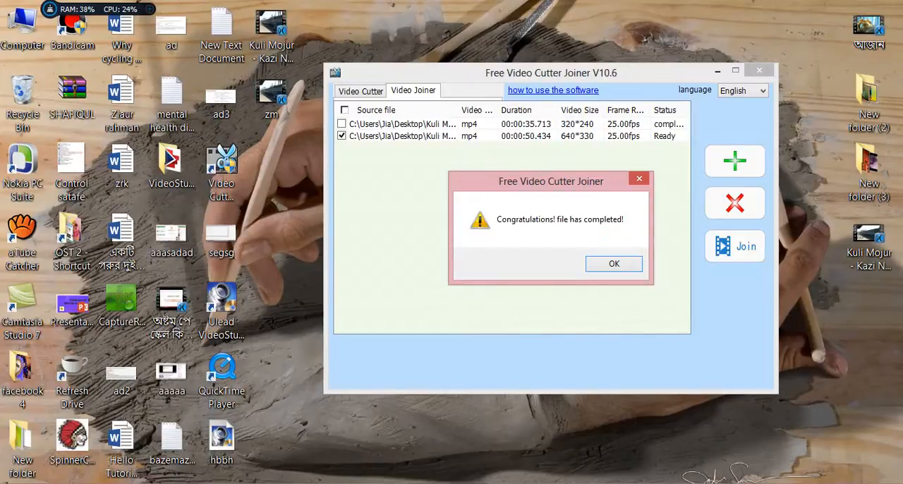
left_click(614, 263)
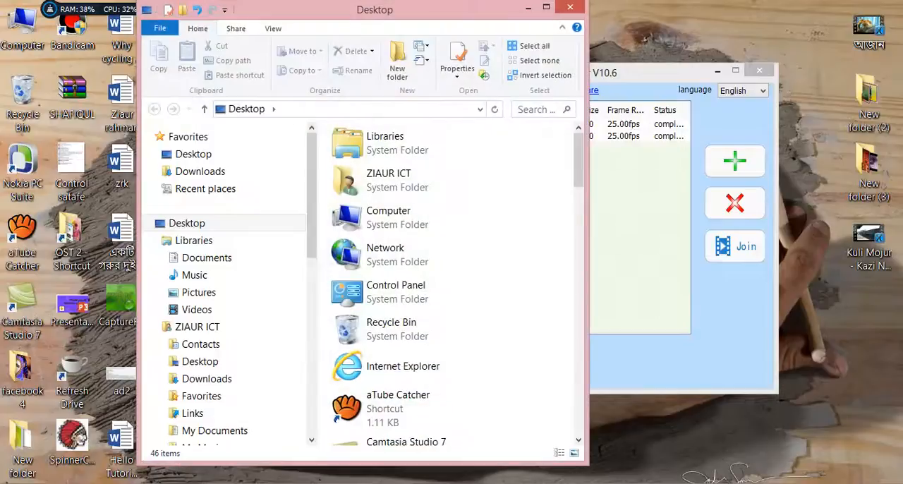
left_click(573, 8)
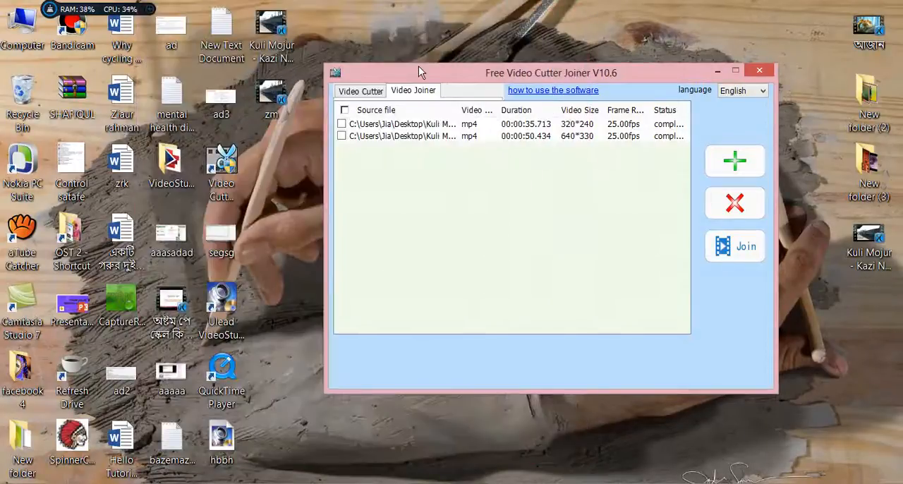
left_click_drag(418, 67, 506, 70)
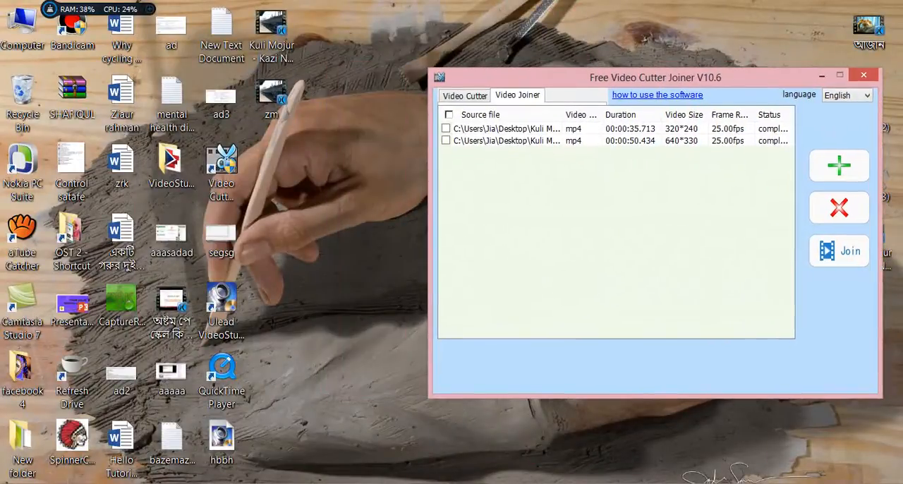
Play the joined zm video from the desktop in KMPlayer, and close both the player and Free Video Cutter Joiner
double_click(285, 101)
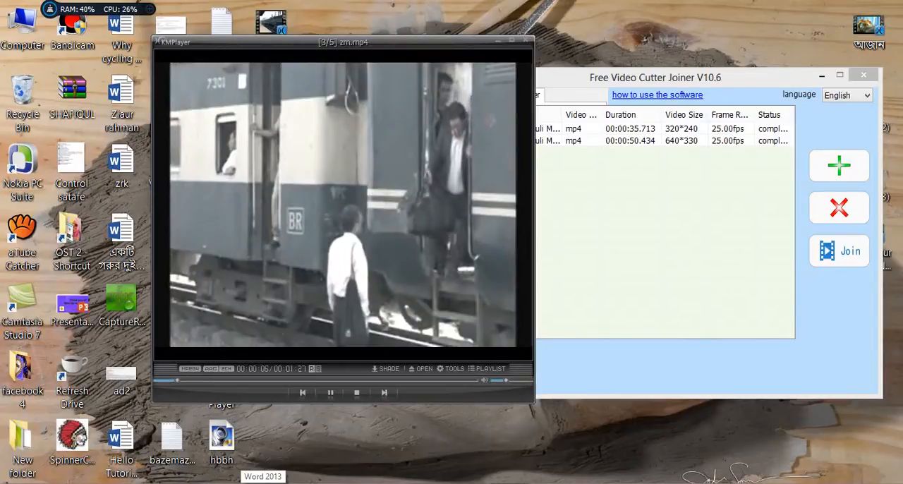
left_click(527, 40)
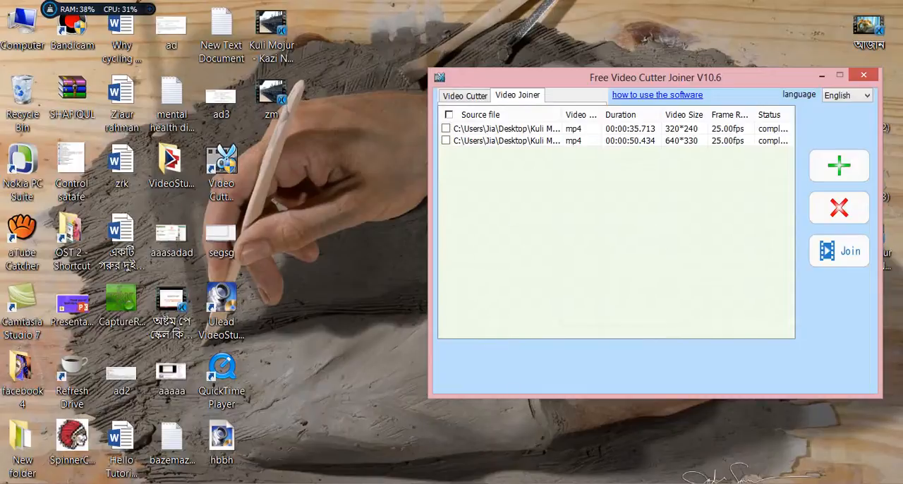
left_click_drag(649, 78, 458, 118)
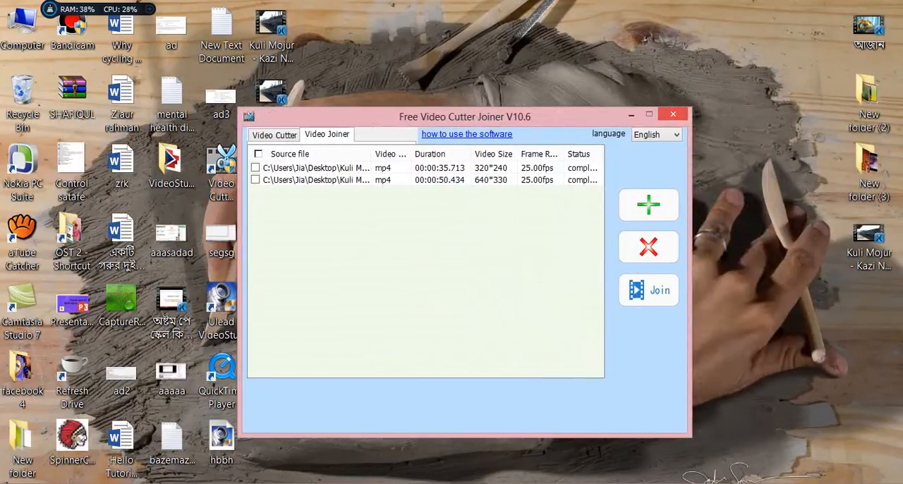
left_click(673, 114)
Check the combined file size of the two source Kuli Mojur clips on the desktop in their shared properties, and close the properties
left_click(880, 243)
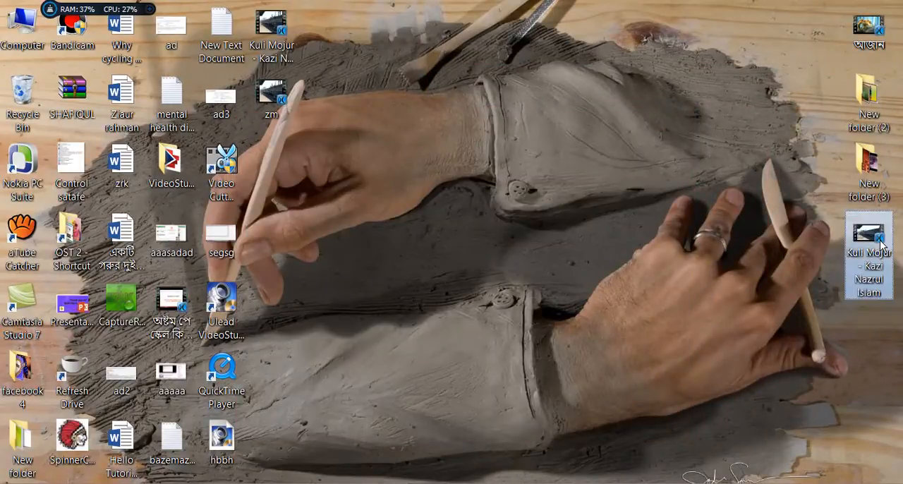
left_click(276, 24)
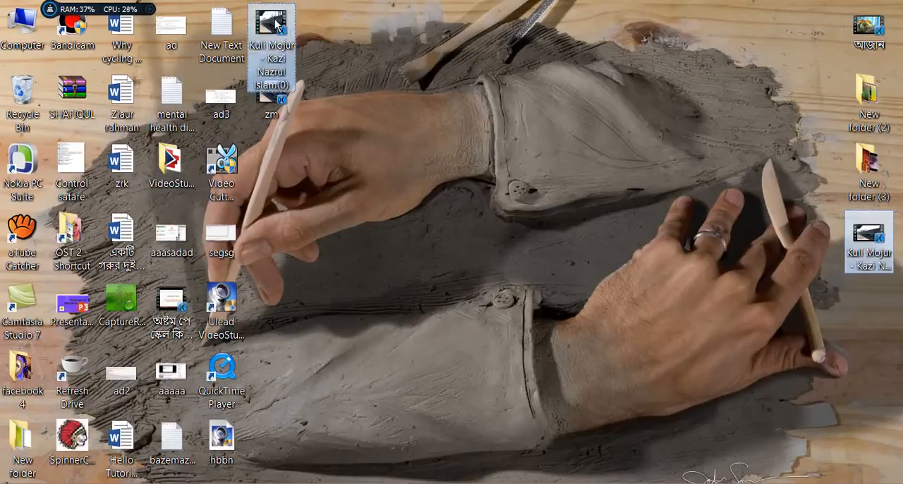
right_click(276, 26)
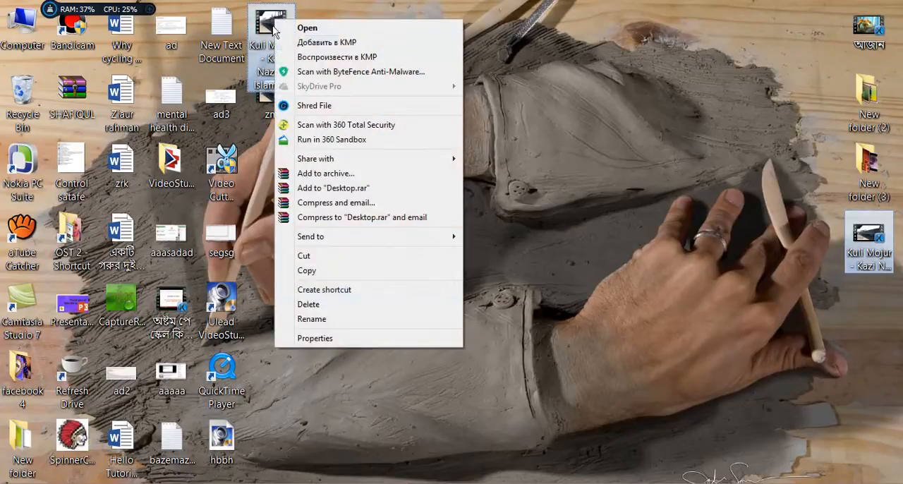
left_click(326, 339)
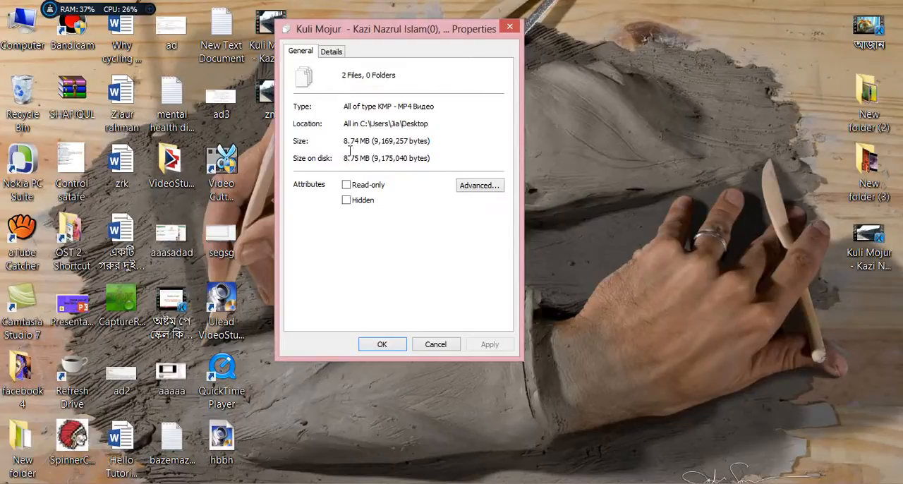
left_click(509, 27)
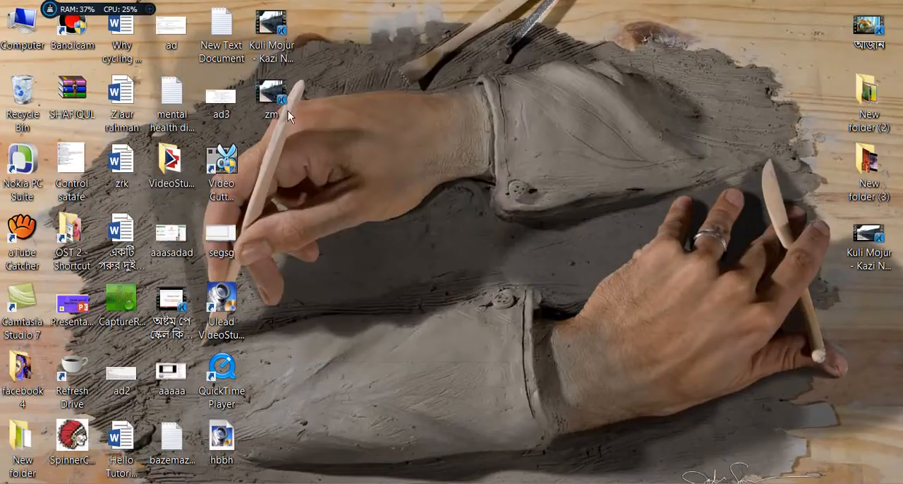
Check the file size of the joined zm video in its properties, and close the properties
right_click(288, 111)
left_click(322, 436)
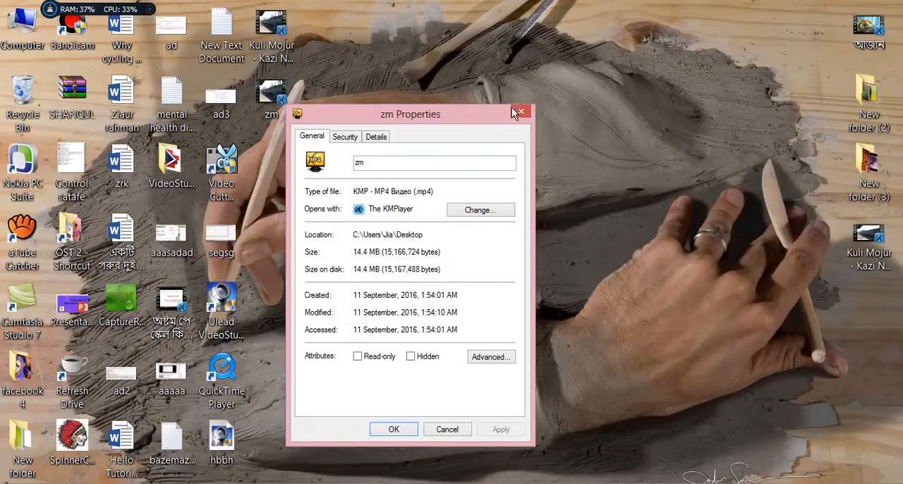
left_click(521, 114)
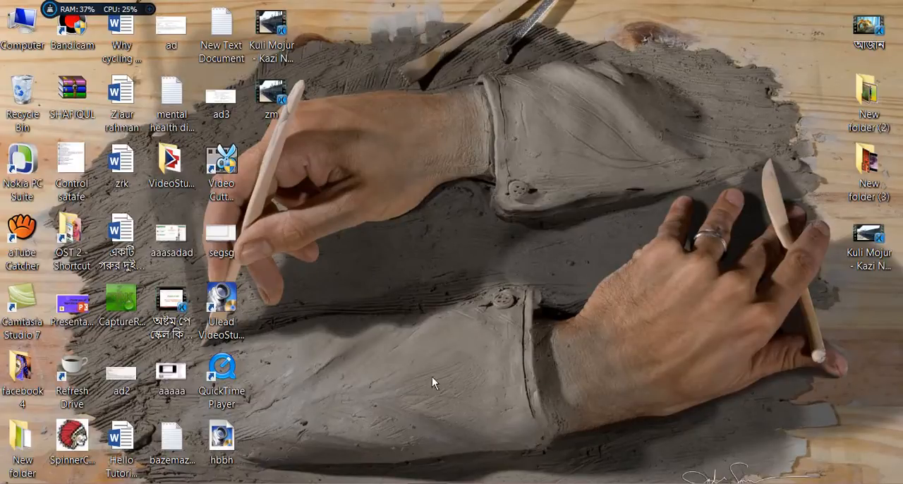
left_click(448, 483)
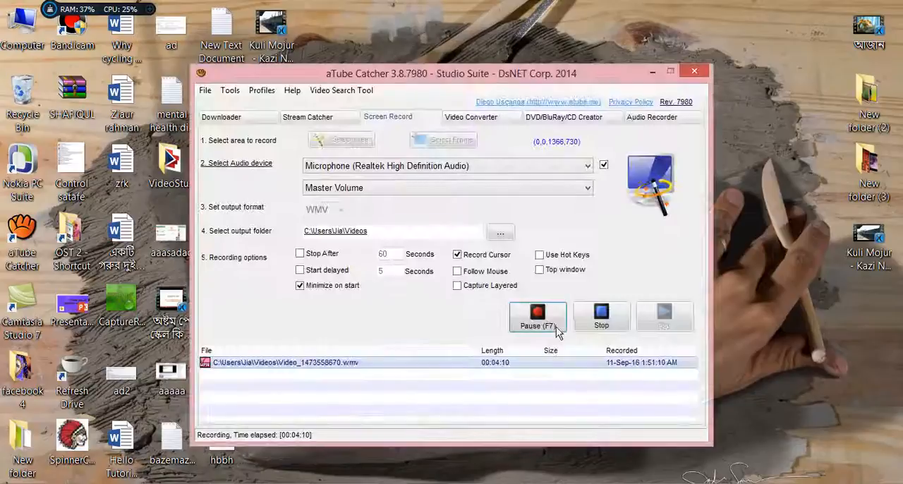